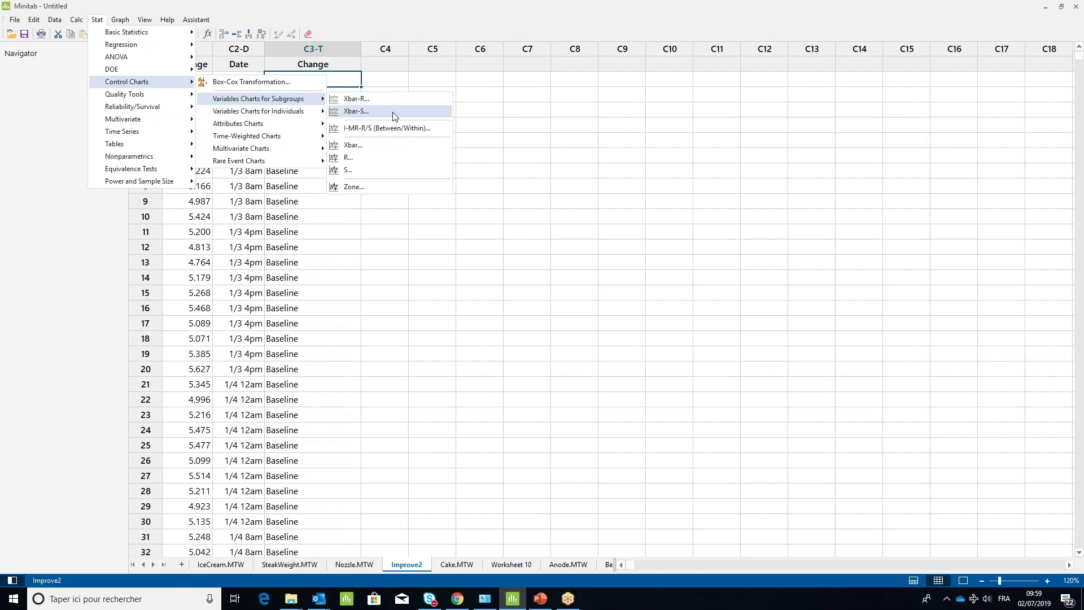
Step: Open the Xbar-S Chart dialog under Variables Charts for Subgroups
click(393, 116)
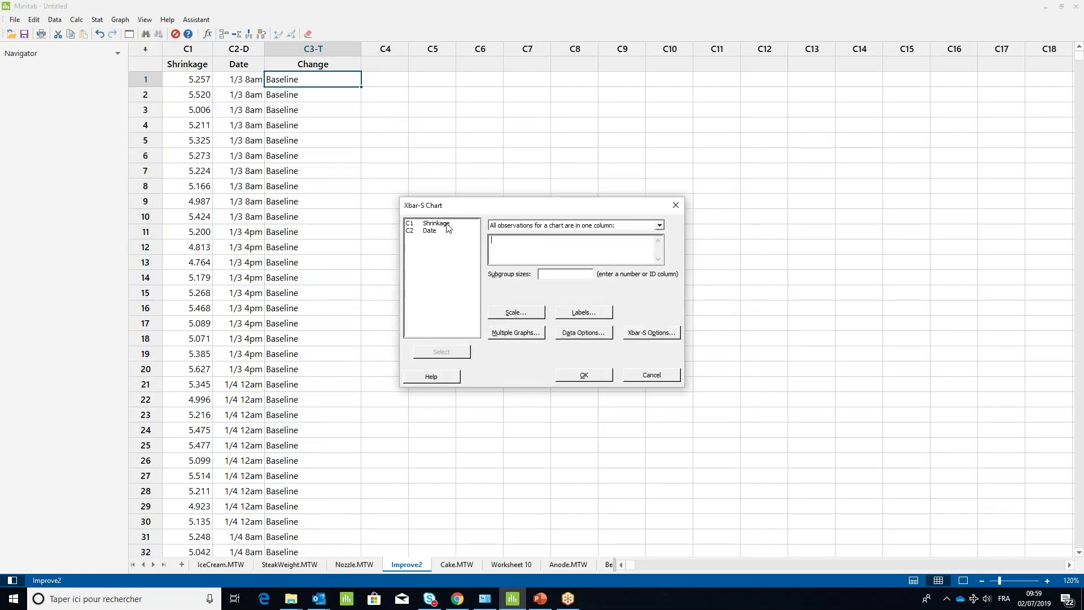
Step: Enter C1 Shrinkage as the chart variable and C2 Date as the subgroup identifier
double_click(446, 225)
double_click(431, 232)
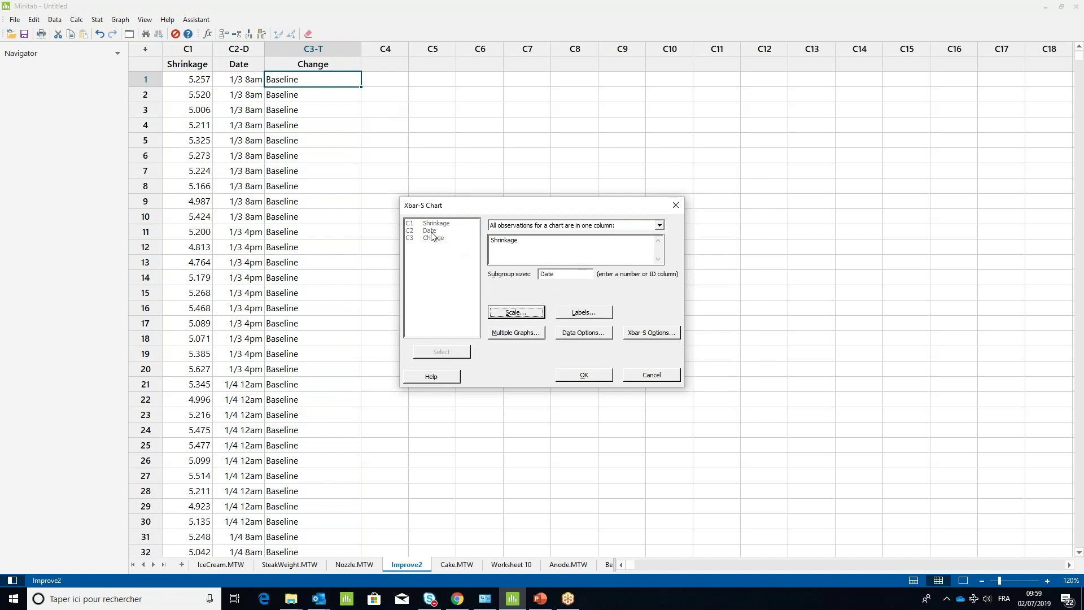
click(562, 273)
Step: Stamp the chart's horizontal time scale with the Date column
click(517, 312)
click(521, 249)
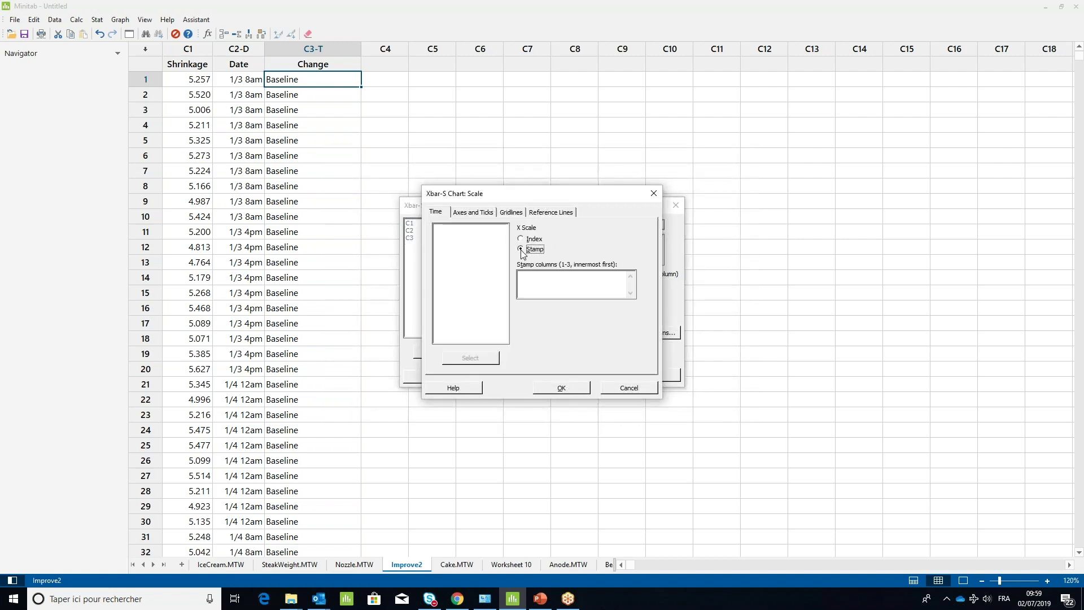
click(538, 281)
click(459, 237)
double_click(459, 238)
click(562, 387)
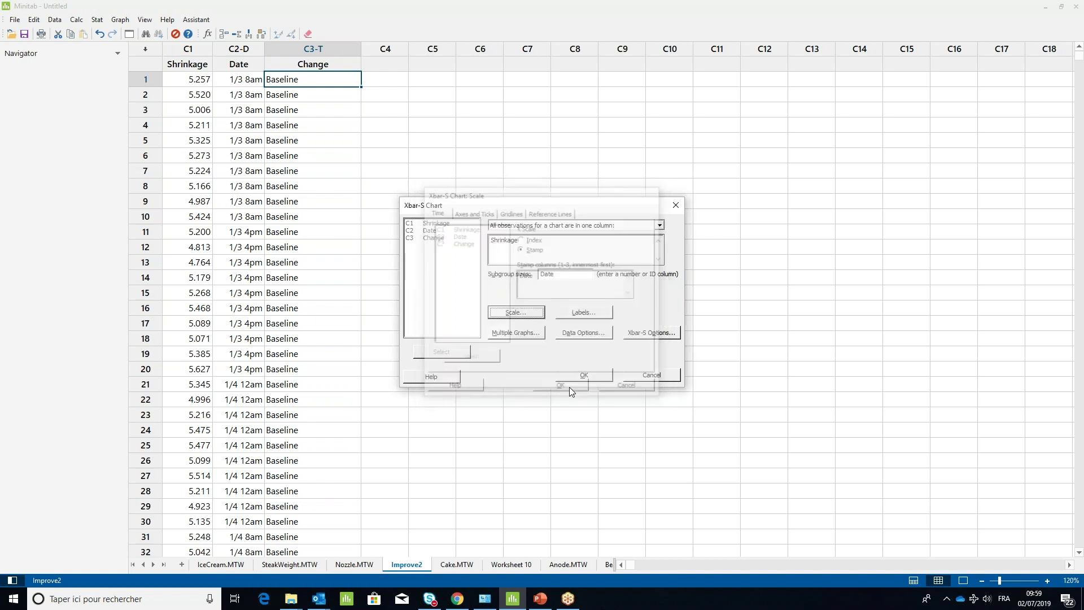
Step: Set Xbar-S Options to perform all tests for special causes
click(658, 333)
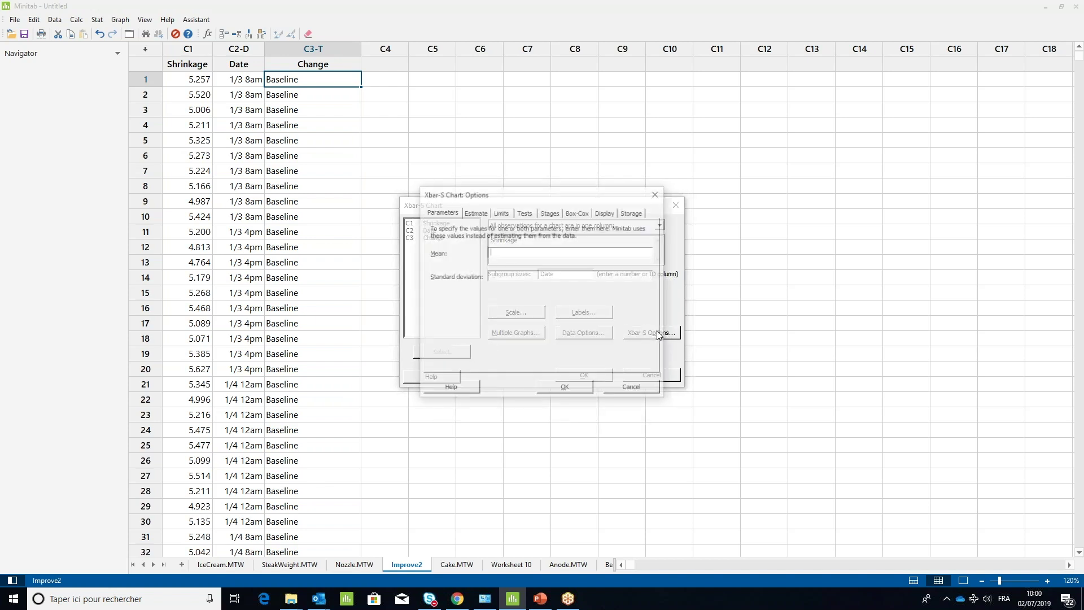
click(501, 212)
click(525, 213)
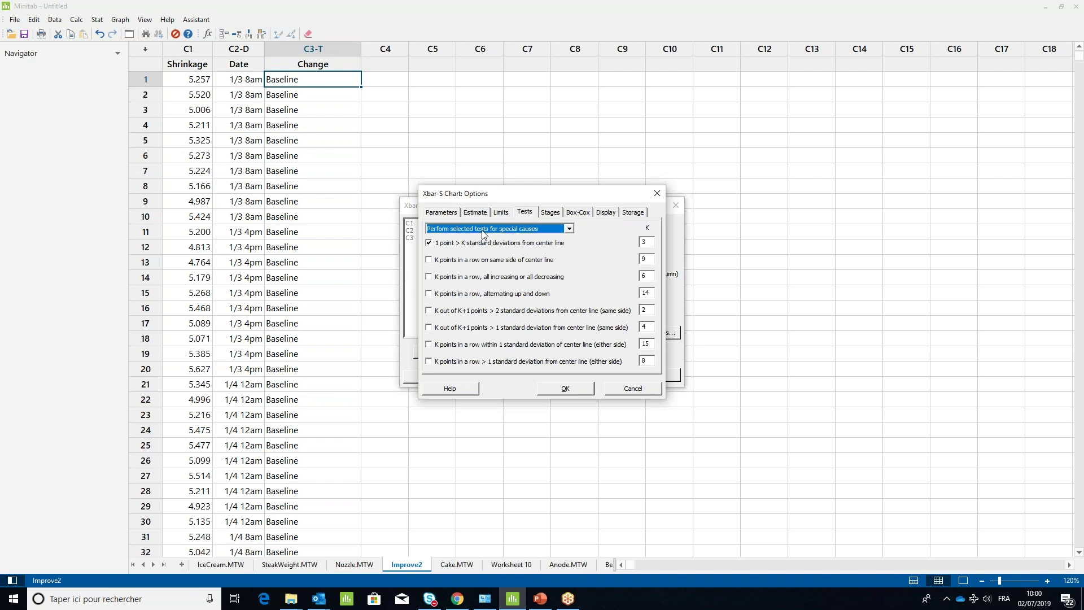
click(481, 230)
click(480, 236)
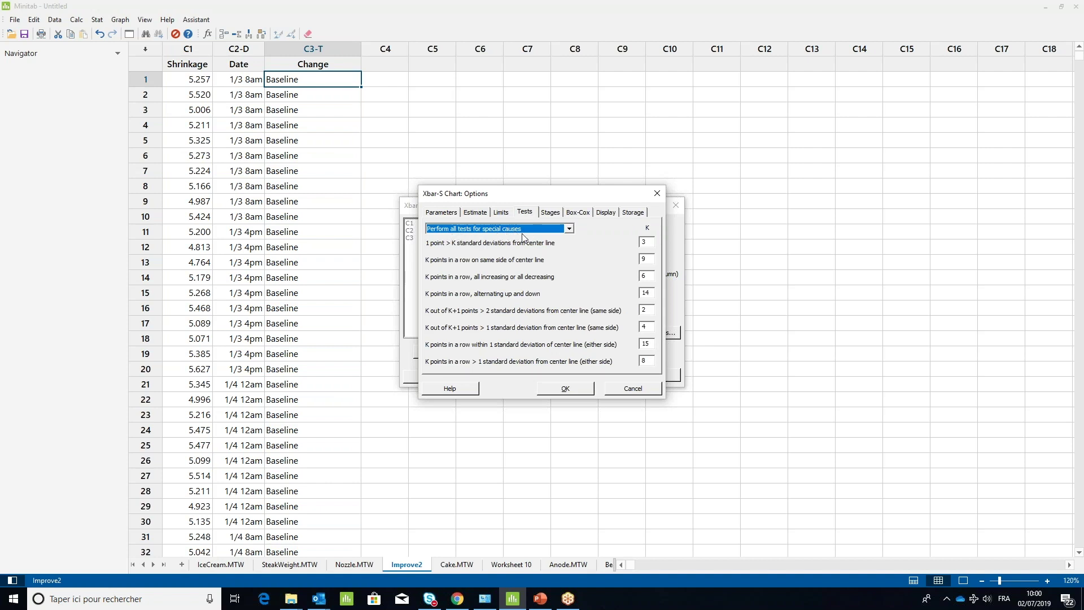
click(550, 213)
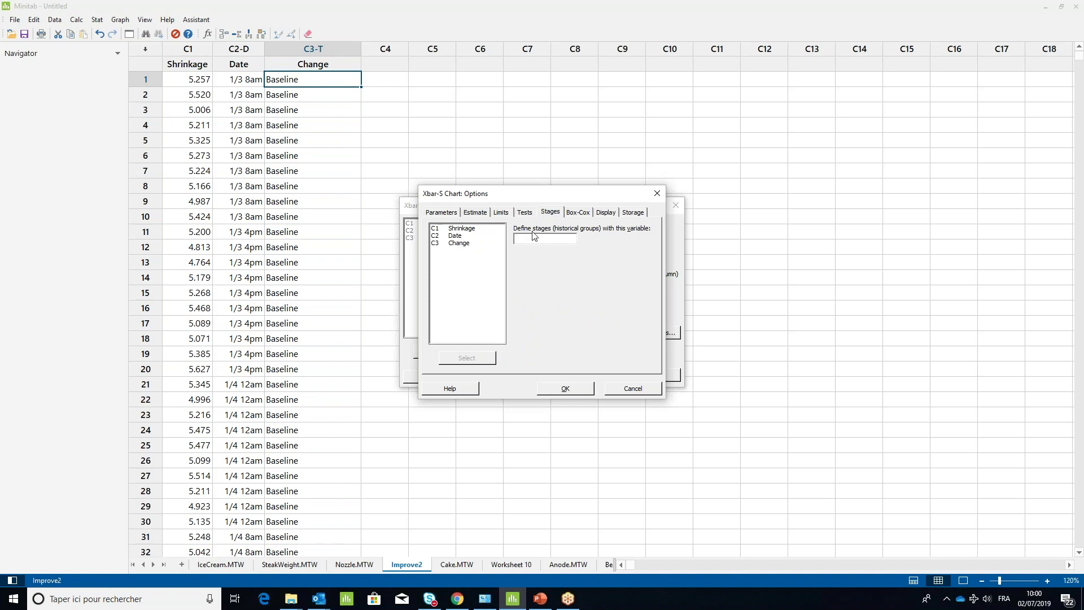
Step: Define the chart's stages with the C3 Change column
click(466, 245)
double_click(462, 246)
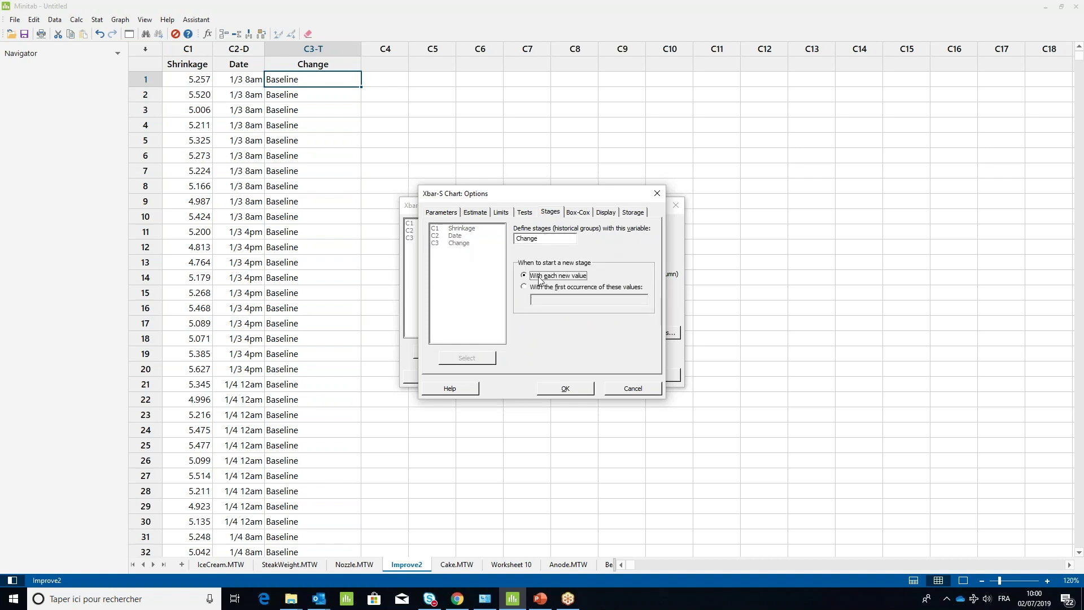
click(608, 213)
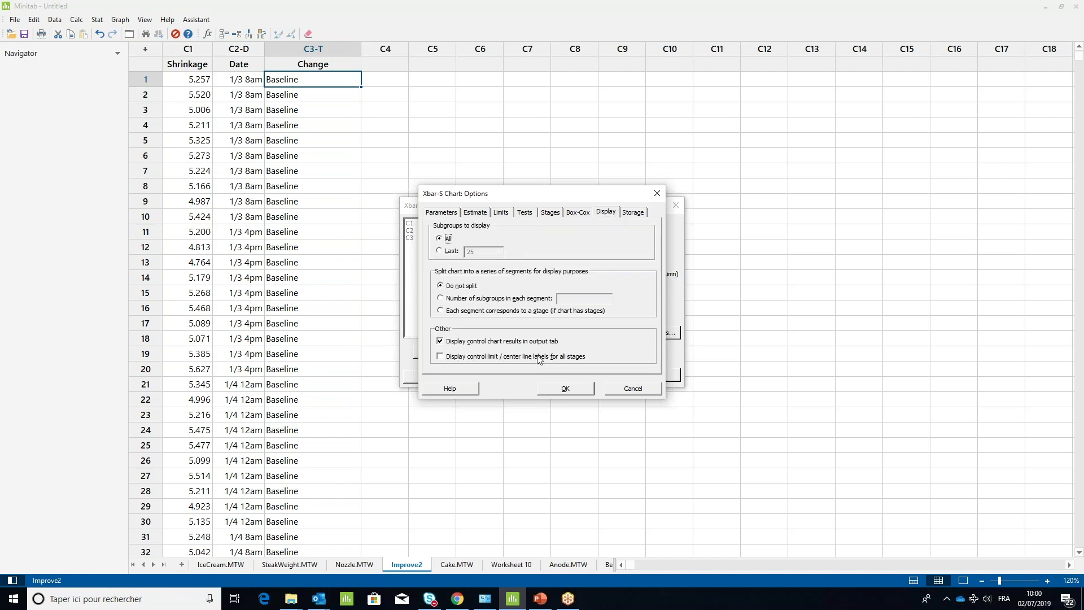
Step: Show limit and center line labels for all stages, producing the Baseline and Reduce Temperature chart
click(440, 359)
click(567, 389)
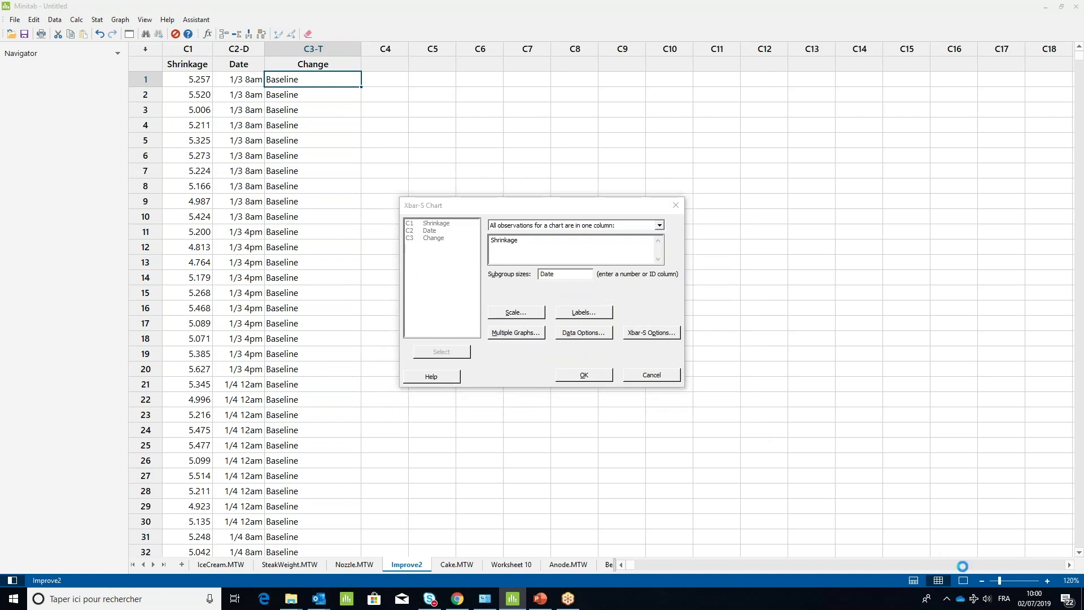
click(584, 375)
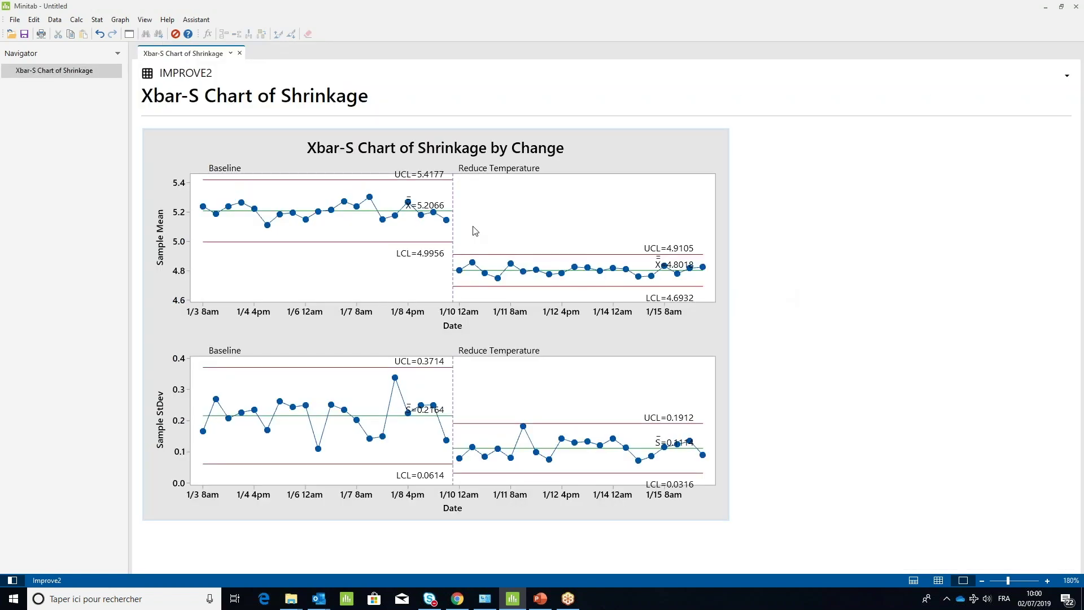